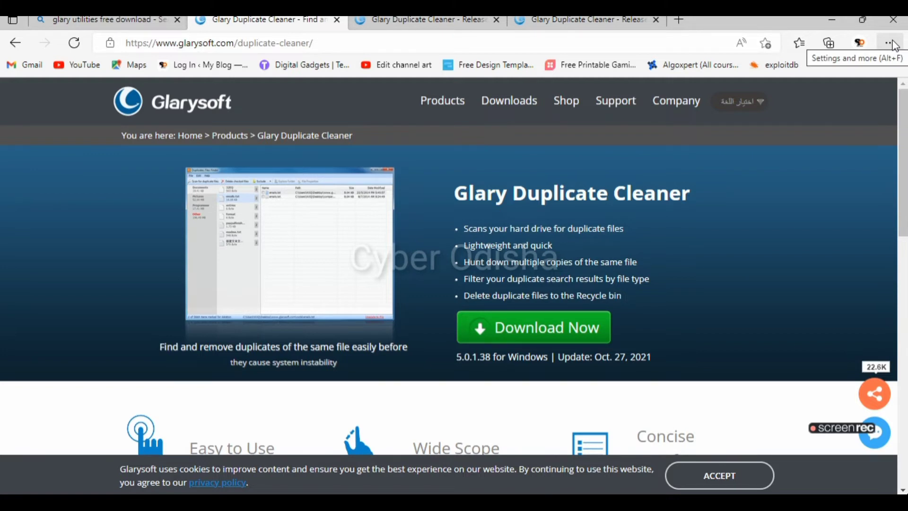
# Switch to Glary Duplicate Cleaner from the desktop and scan the Windows (C:) and New Volume (D:) drives for duplicate files.
pyautogui.click(842, 22)
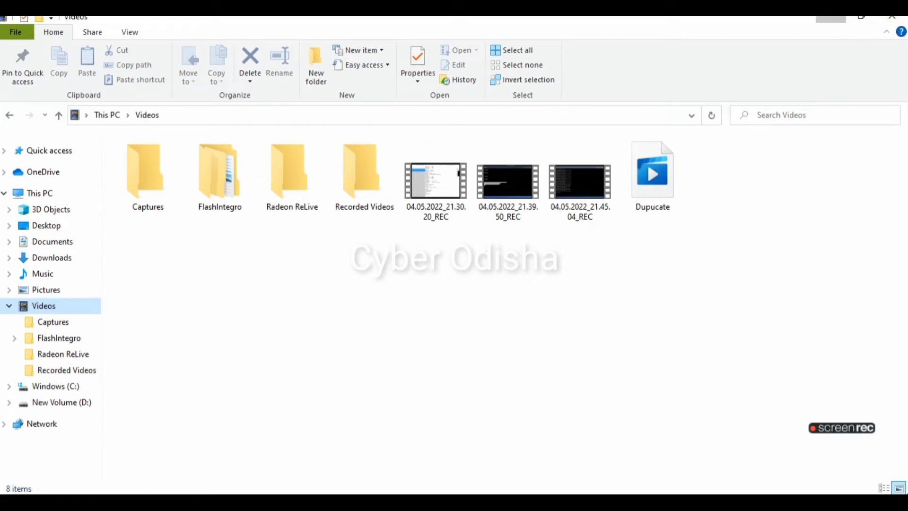
pyautogui.click(838, 19)
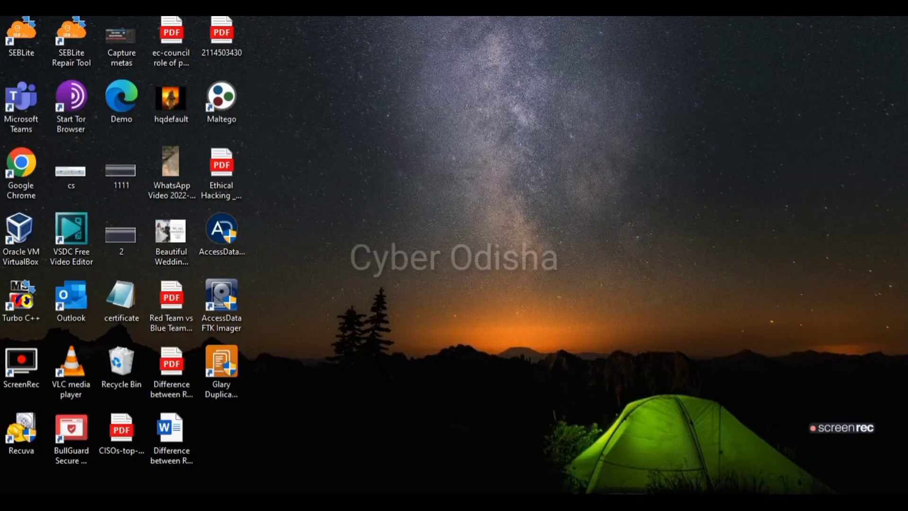
pyautogui.doubleClick(226, 362)
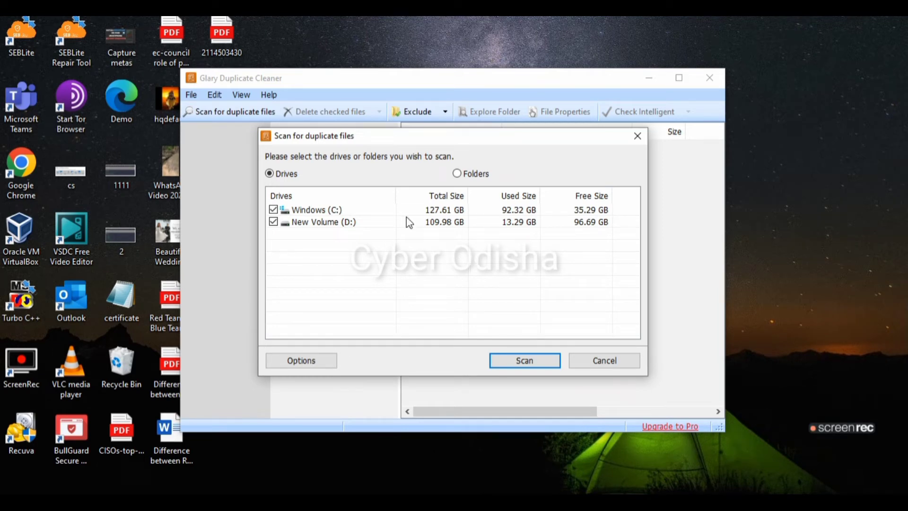
pyautogui.click(519, 364)
pyautogui.click(518, 362)
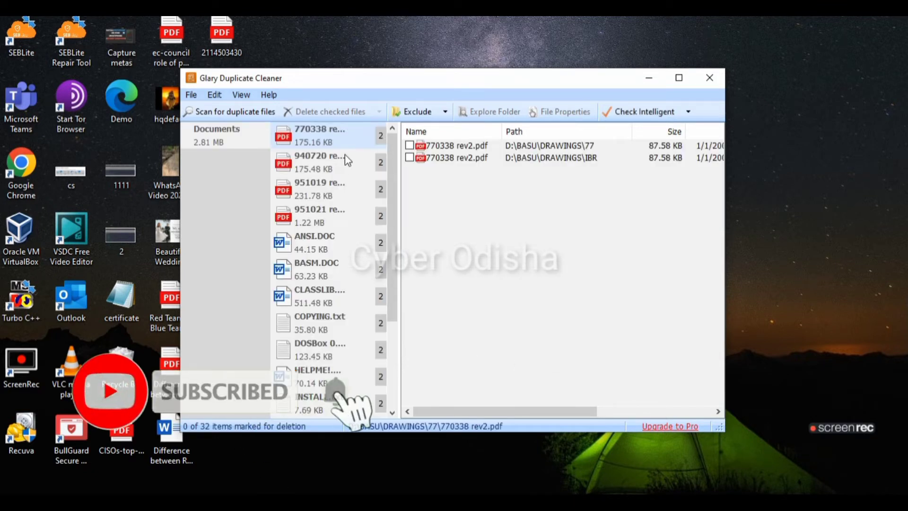
# Mark only the D:\BASU\DRAWINGS\99 copy of 940720 rev1.pdf for removal and delete it.
pyautogui.click(308, 190)
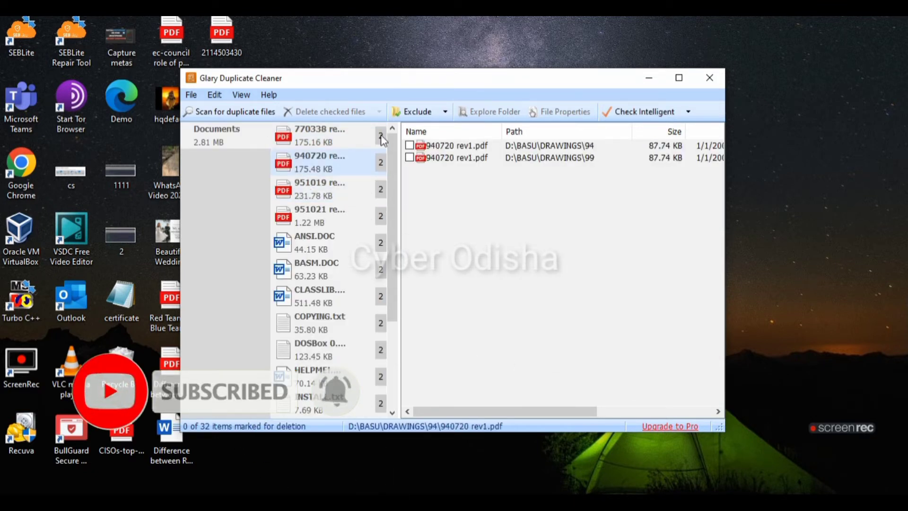
pyautogui.click(314, 162)
pyautogui.click(633, 113)
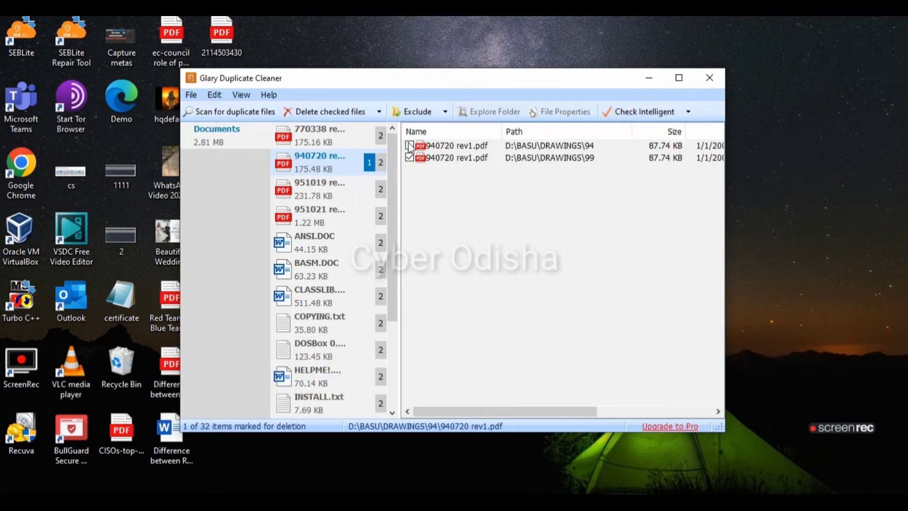
pyautogui.click(435, 146)
pyautogui.press('Delete')
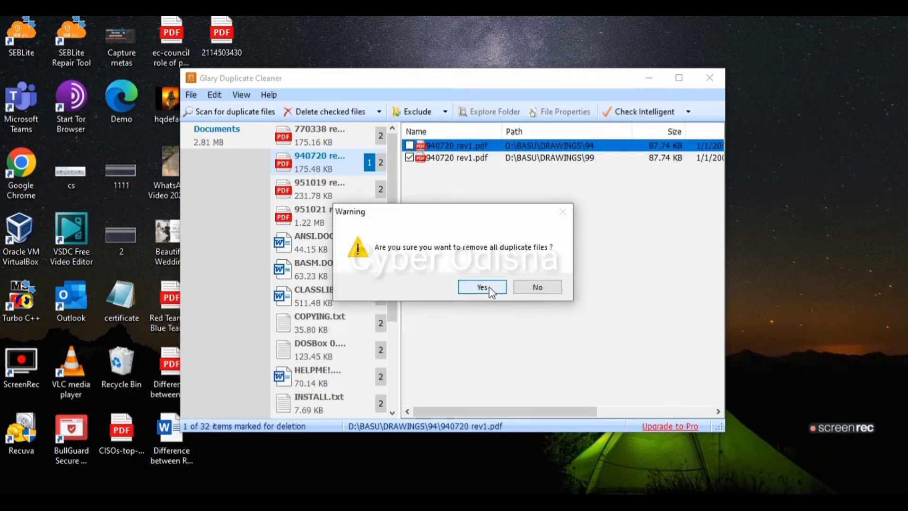
pyautogui.click(483, 287)
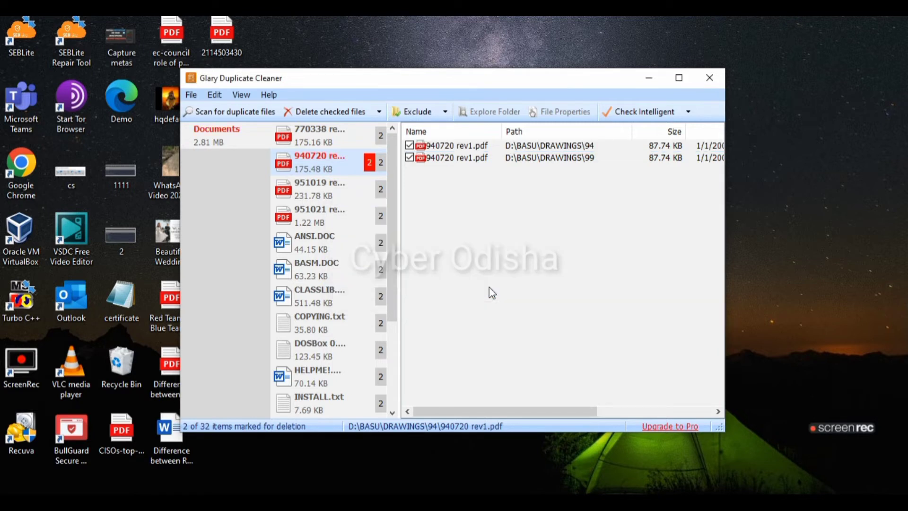
pyautogui.click(409, 145)
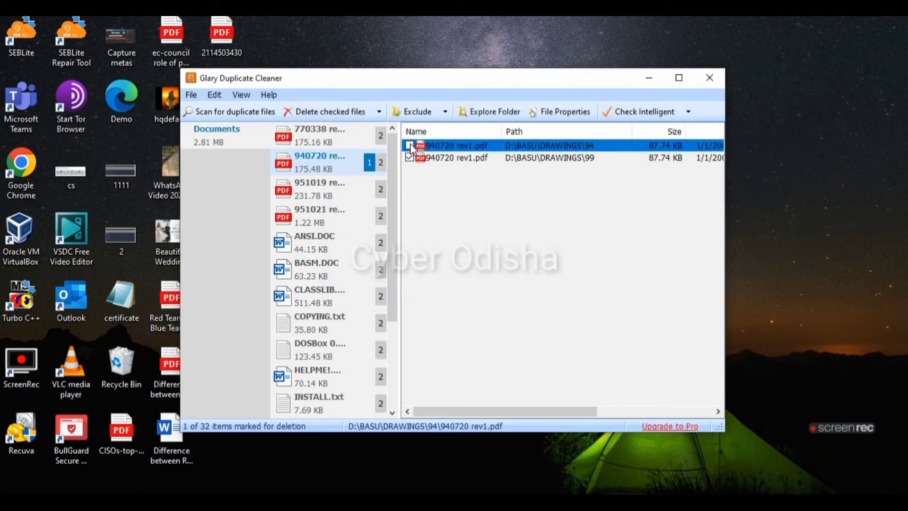
pyautogui.click(354, 115)
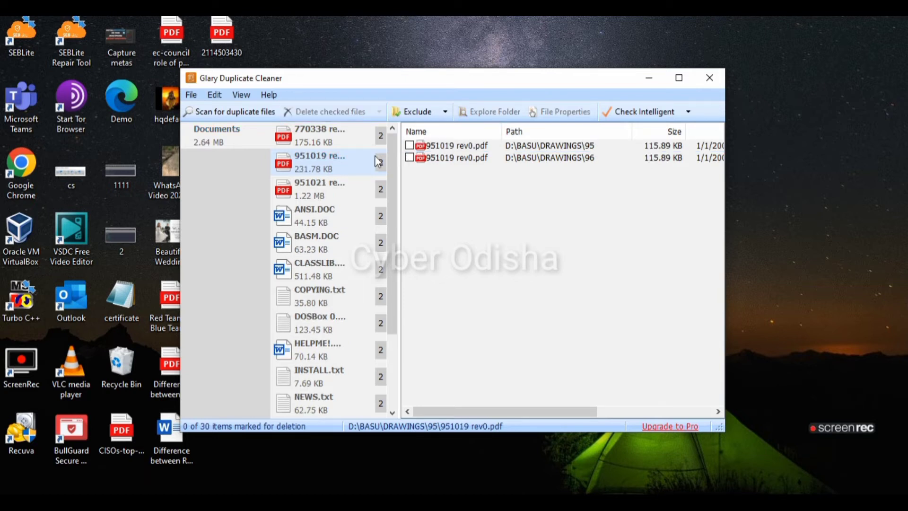
# Use Check Intelligent on the 770338 rev2.pdf, 951019 rev0.pdf, 951021 rev0.pdf and ANSI.DOC groups, and delete the checked duplicates.
pyautogui.click(366, 138)
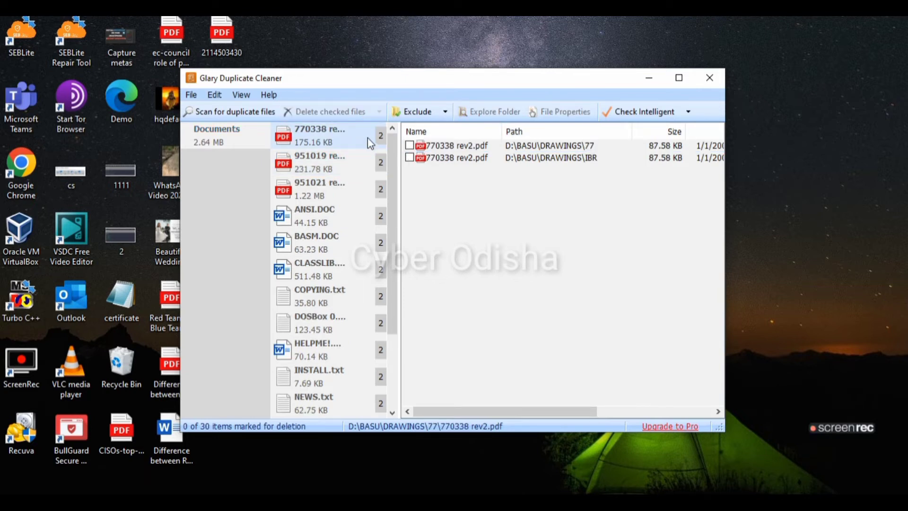
pyautogui.click(638, 112)
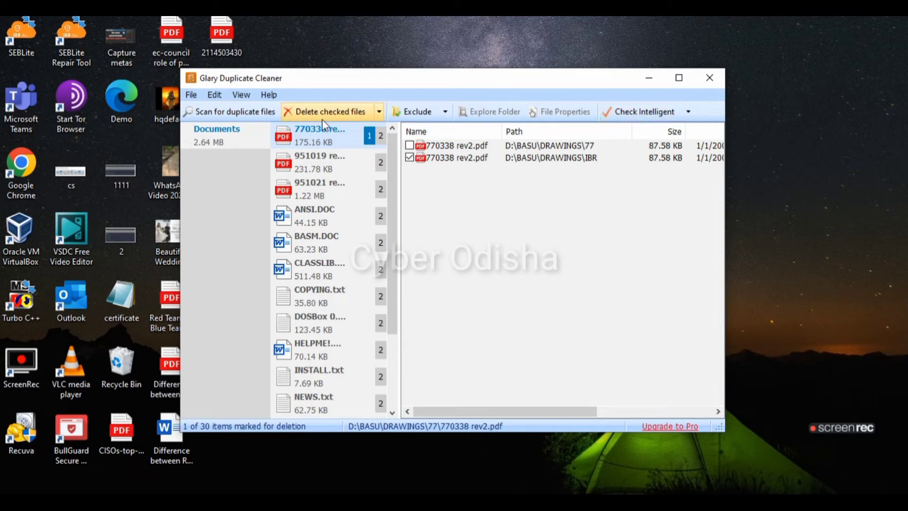
pyautogui.click(343, 168)
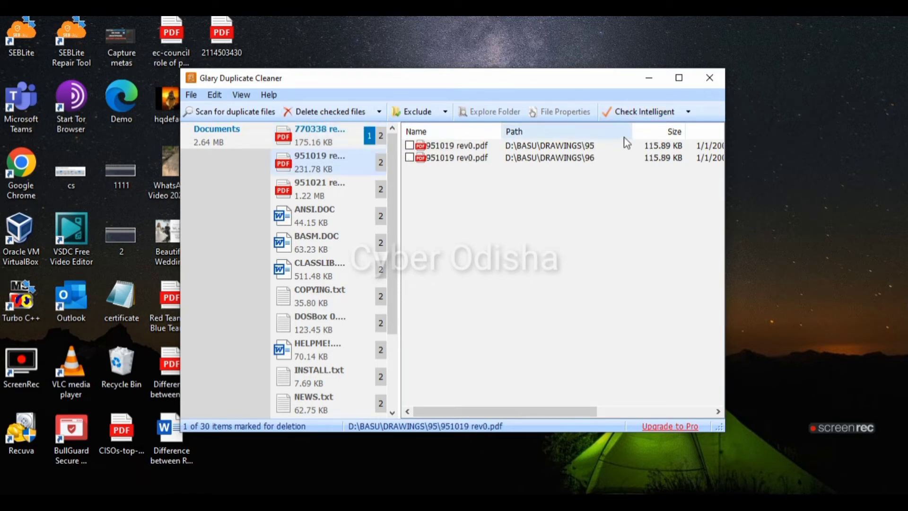
pyautogui.click(633, 112)
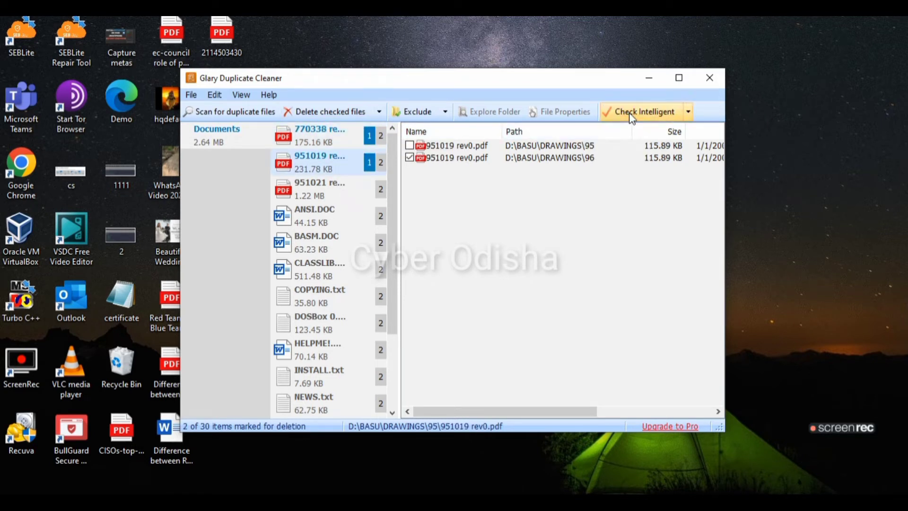
pyautogui.click(339, 194)
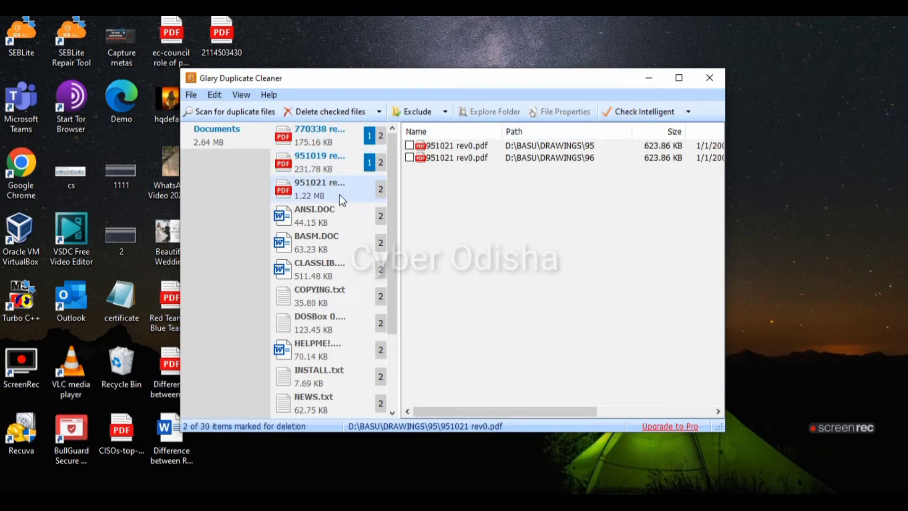
pyautogui.click(632, 112)
pyautogui.click(325, 222)
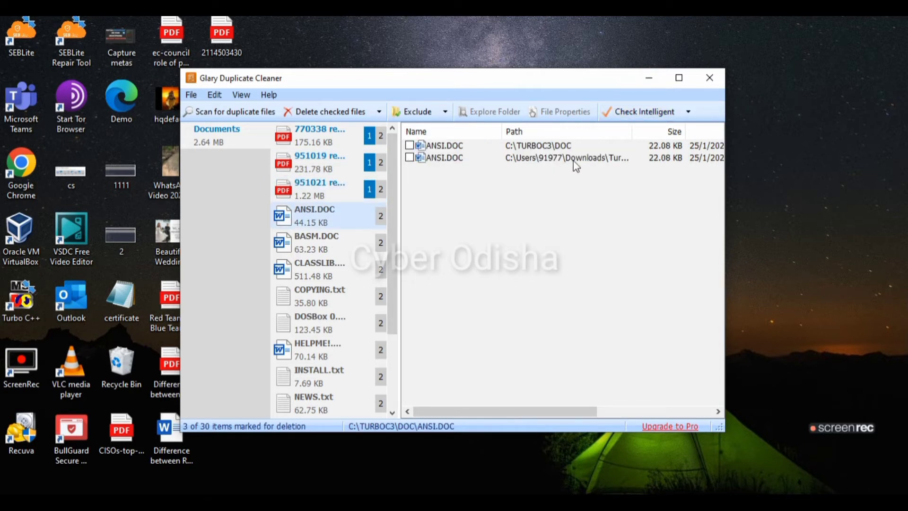
pyautogui.click(624, 109)
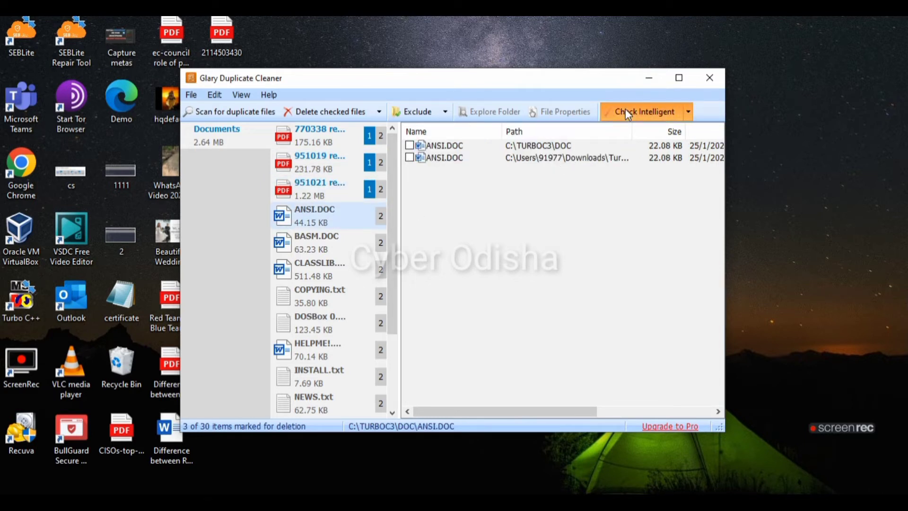
pyautogui.click(334, 108)
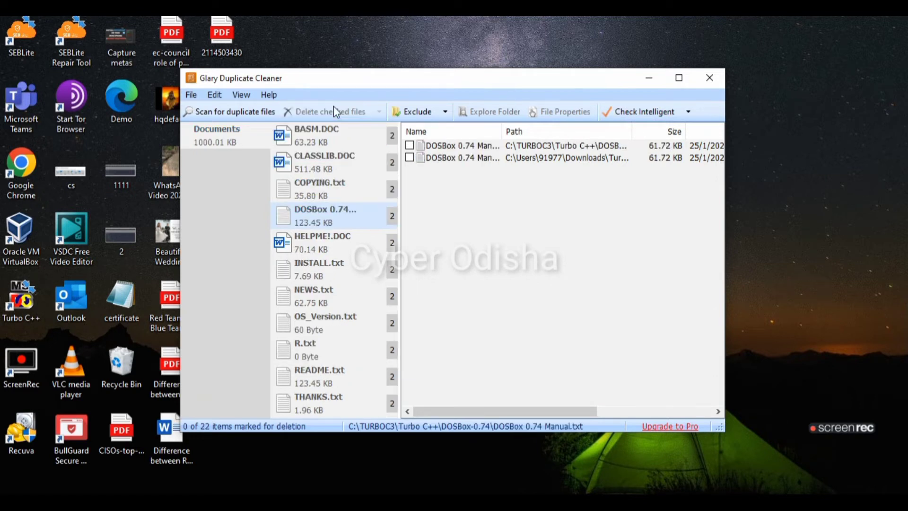
# Mark one duplicate each of BASM.DOC and CLASSLIB.DOC with Check Intelligent.
pyautogui.click(349, 142)
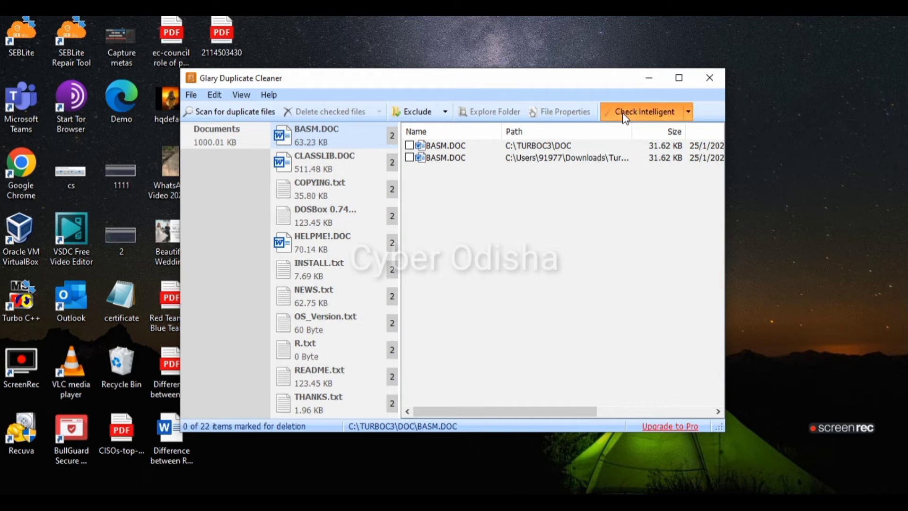
pyautogui.click(625, 117)
pyautogui.click(345, 158)
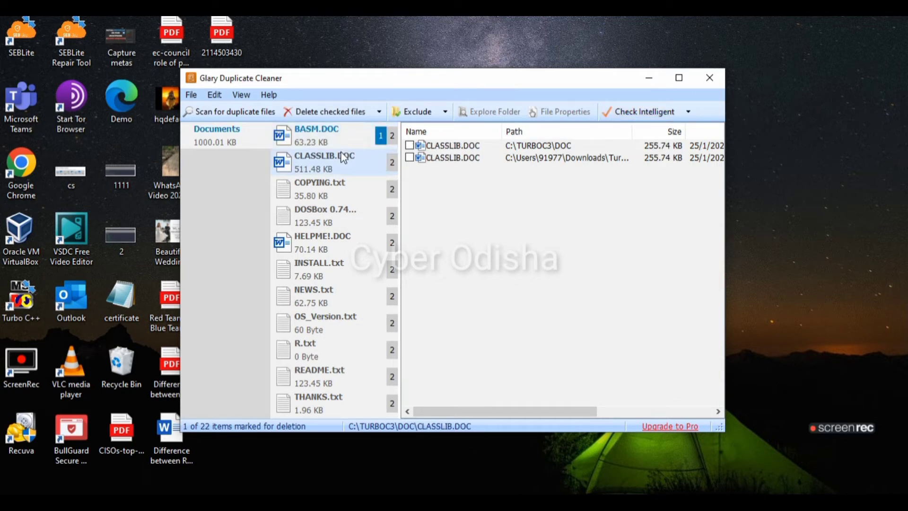
pyautogui.click(346, 190)
pyautogui.click(366, 172)
pyautogui.click(620, 113)
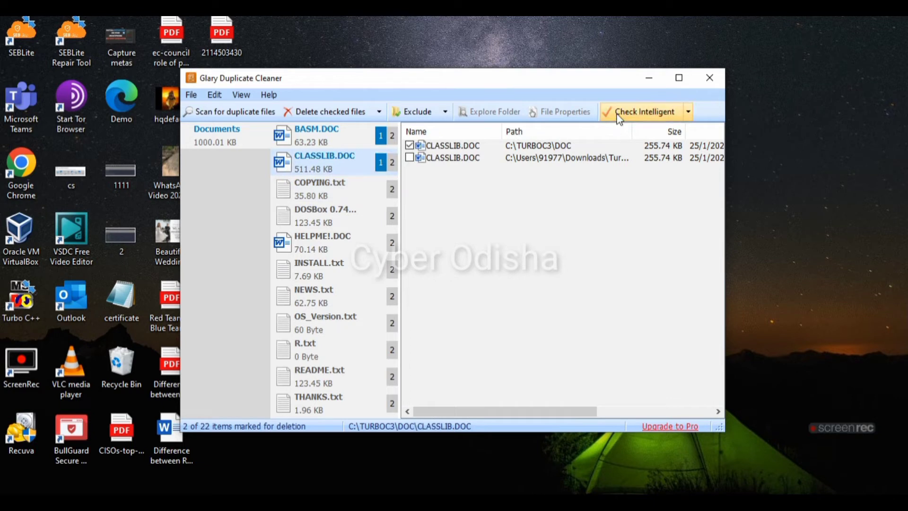
pyautogui.click(688, 113)
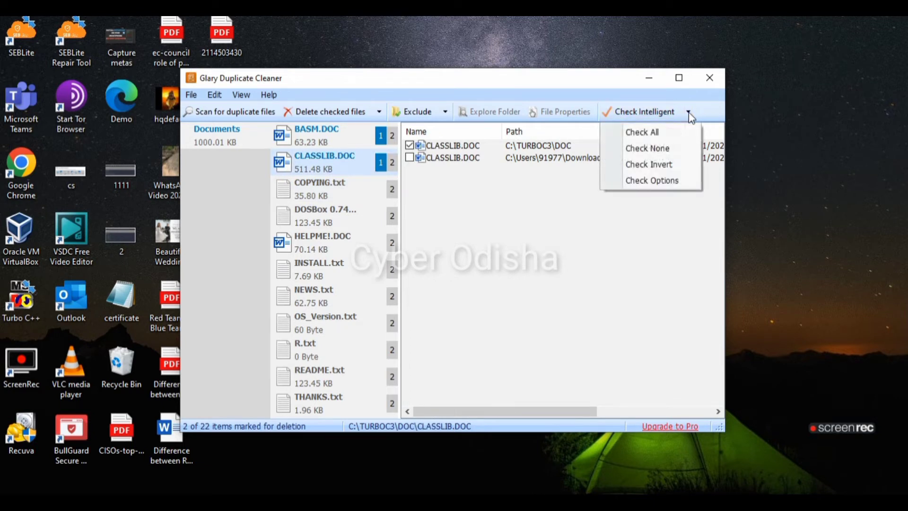
pyautogui.click(650, 134)
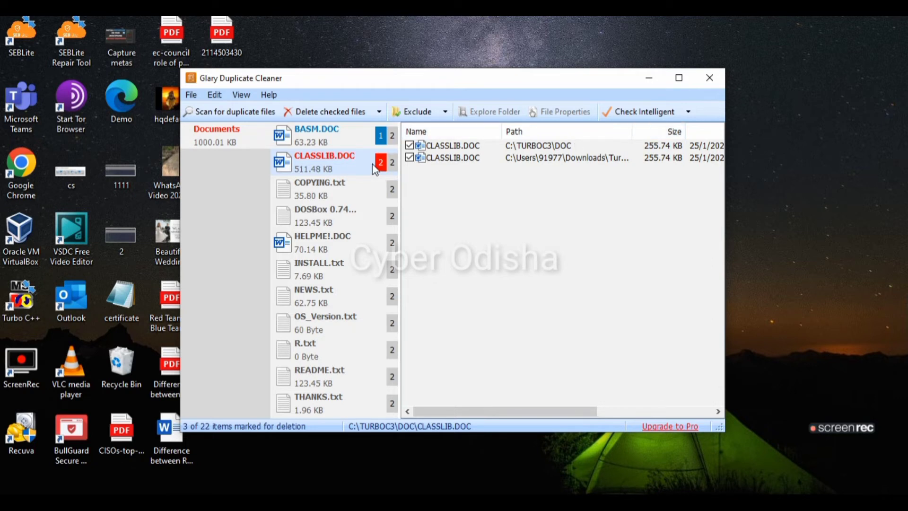
pyautogui.click(614, 111)
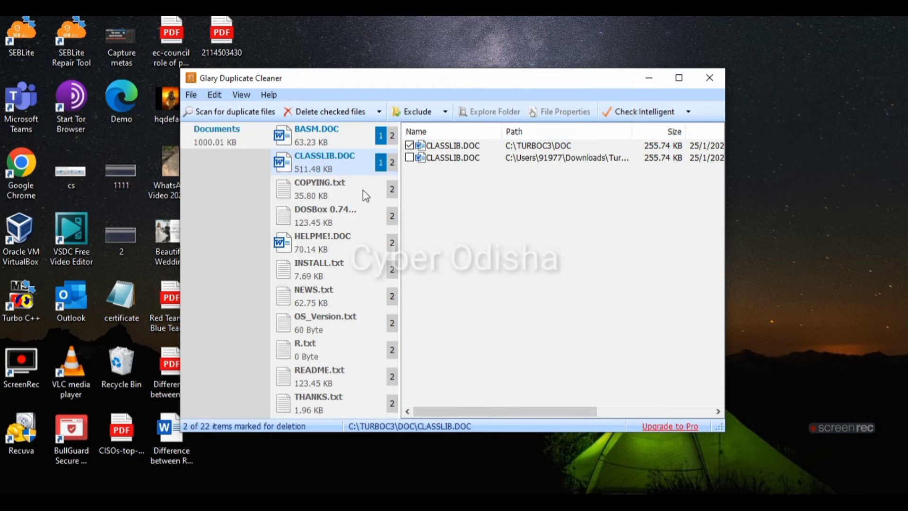
# Mark one duplicate each of COPYING.txt, the DOSBox 0.74 manual, HELPME!.DOC and INSTALL.txt with Check Intelligent.
pyautogui.click(364, 191)
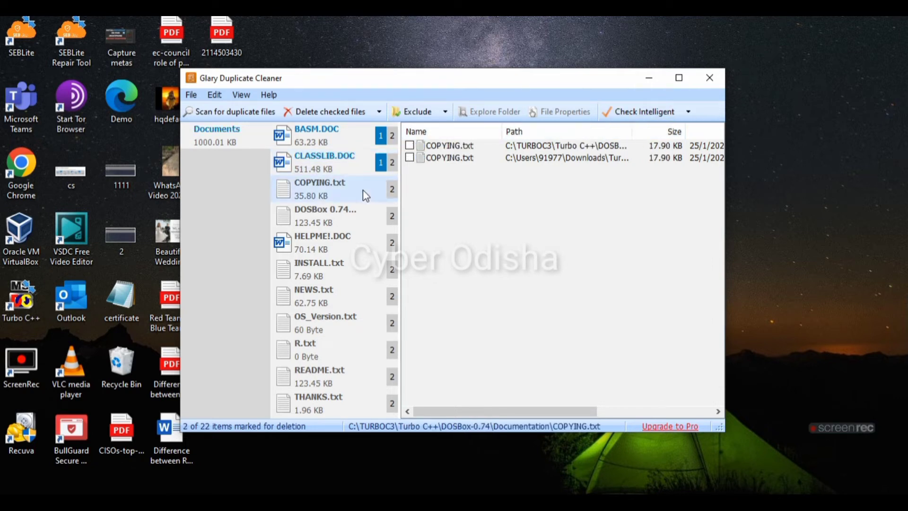
pyautogui.click(679, 112)
pyautogui.click(341, 210)
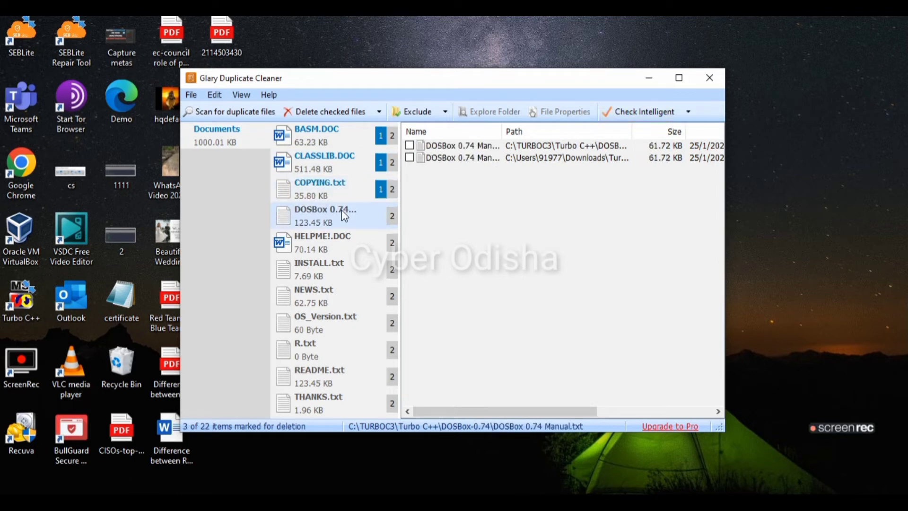
pyautogui.click(680, 113)
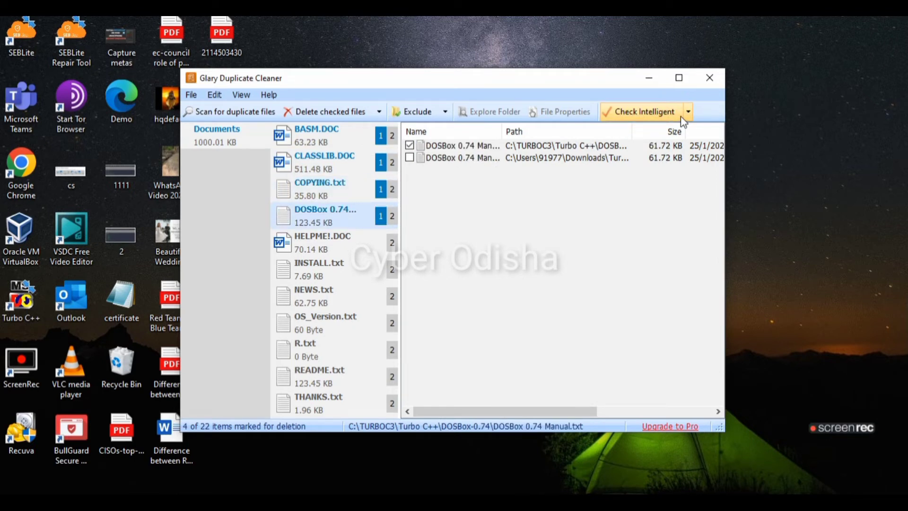
pyautogui.click(326, 241)
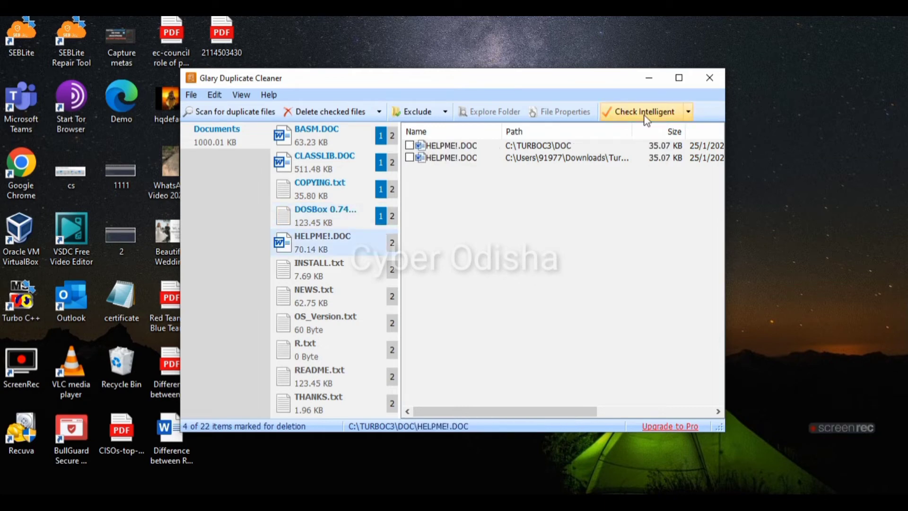
pyautogui.click(679, 112)
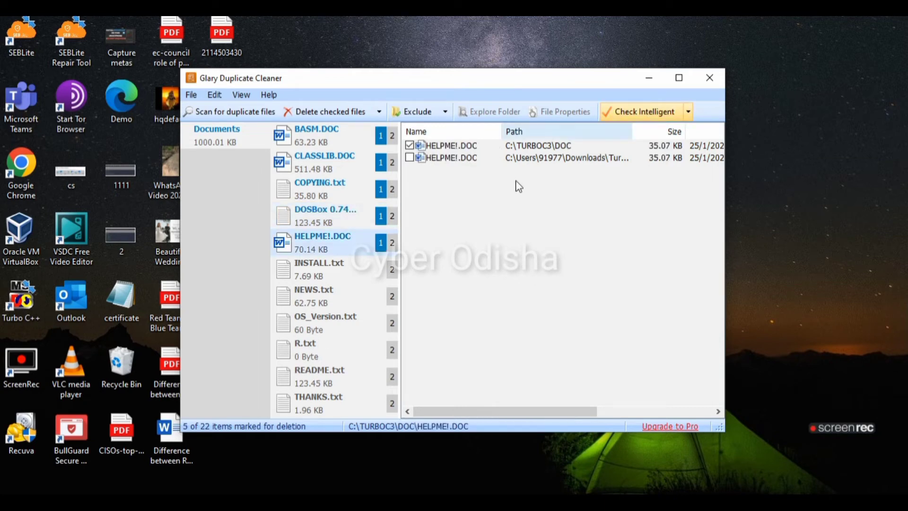
pyautogui.click(345, 254)
pyautogui.click(640, 112)
# Use Check Intelligent on the NEWS.txt, OS_Version.txt and R.txt groups, and delete all checked duplicates.
pyautogui.click(327, 295)
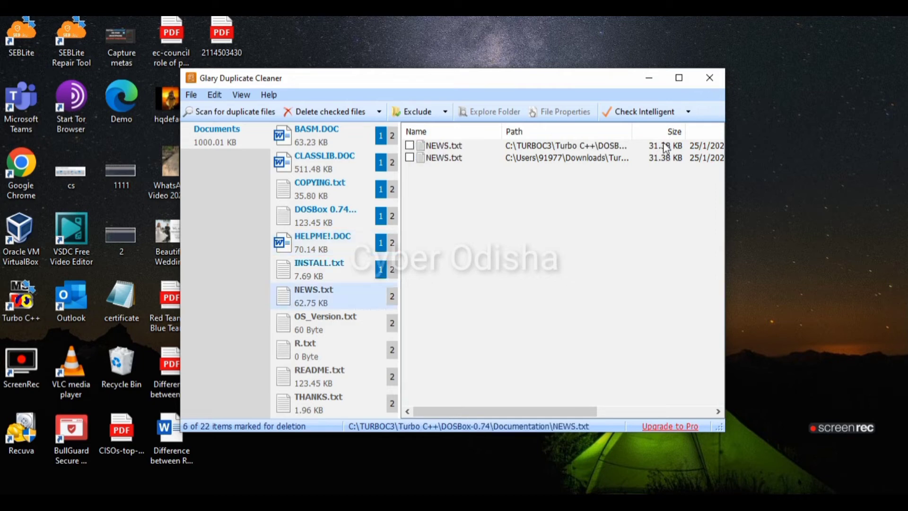
pyautogui.click(639, 112)
pyautogui.click(352, 315)
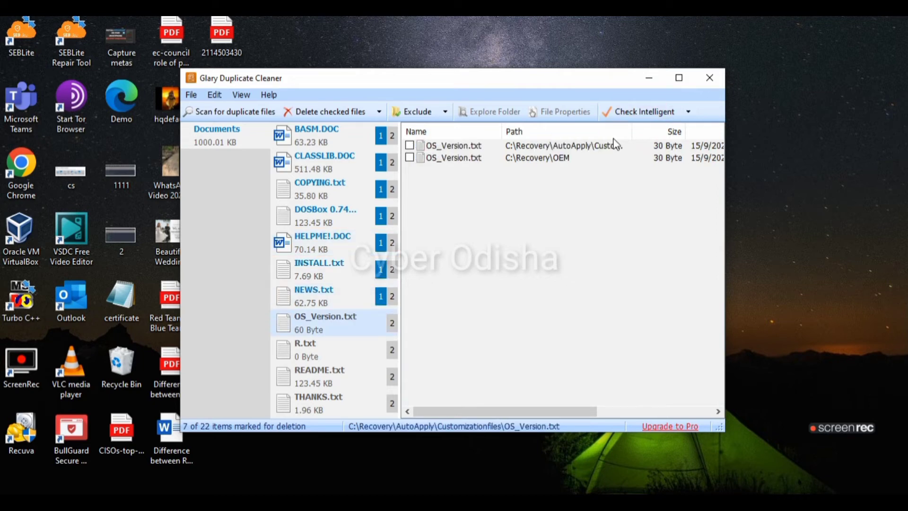
pyautogui.click(639, 112)
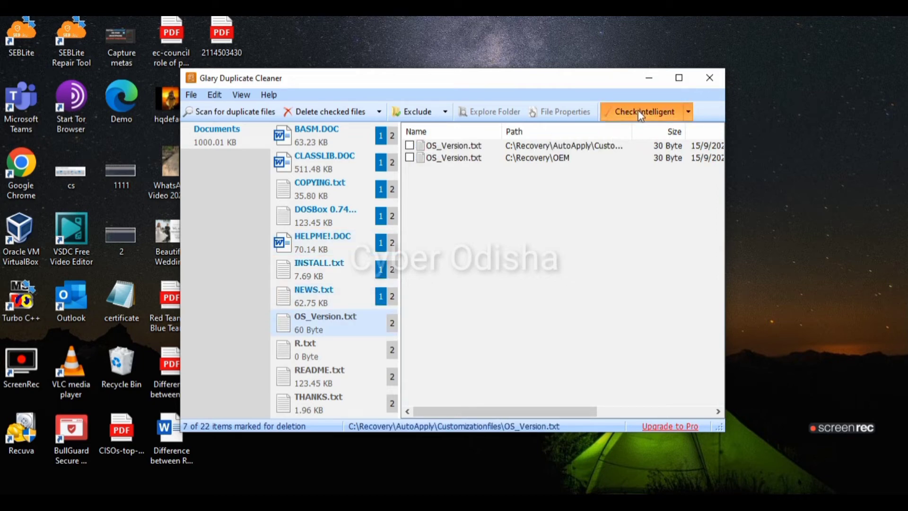
pyautogui.click(332, 350)
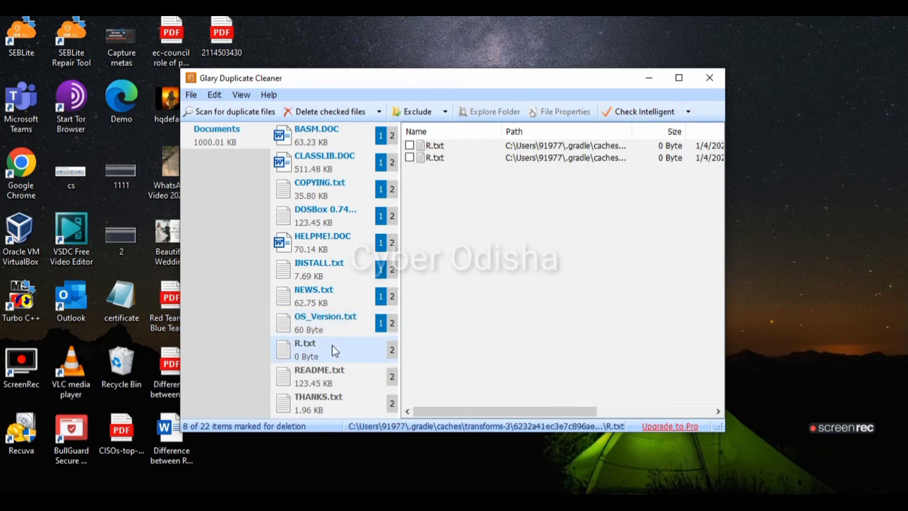
pyautogui.click(641, 113)
pyautogui.click(334, 118)
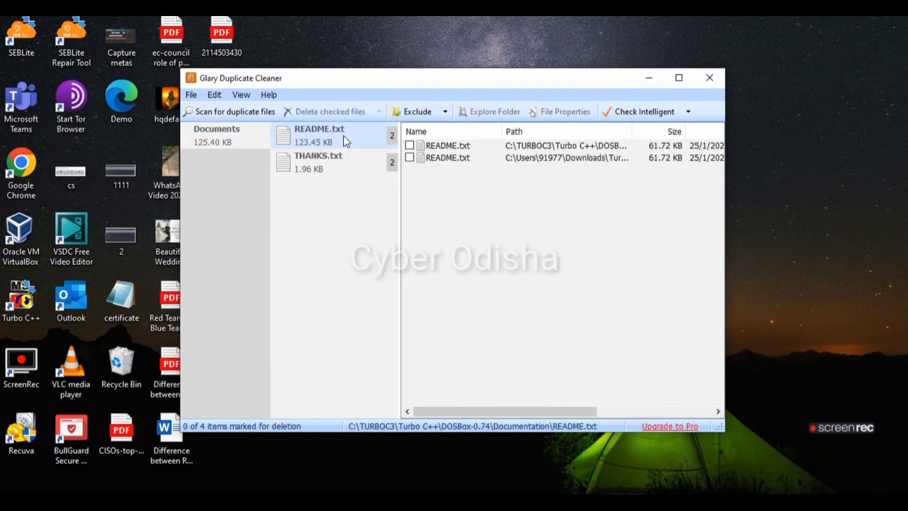
# Use Check Intelligent on the README.txt and THANKS.txt groups, delete the checked duplicates, and close the duplicate cleaner.
pyautogui.click(626, 116)
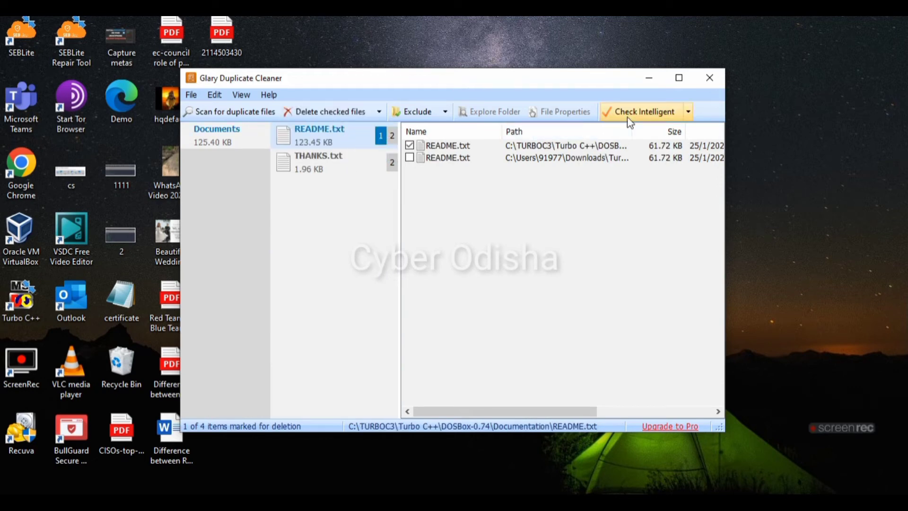
pyautogui.click(337, 158)
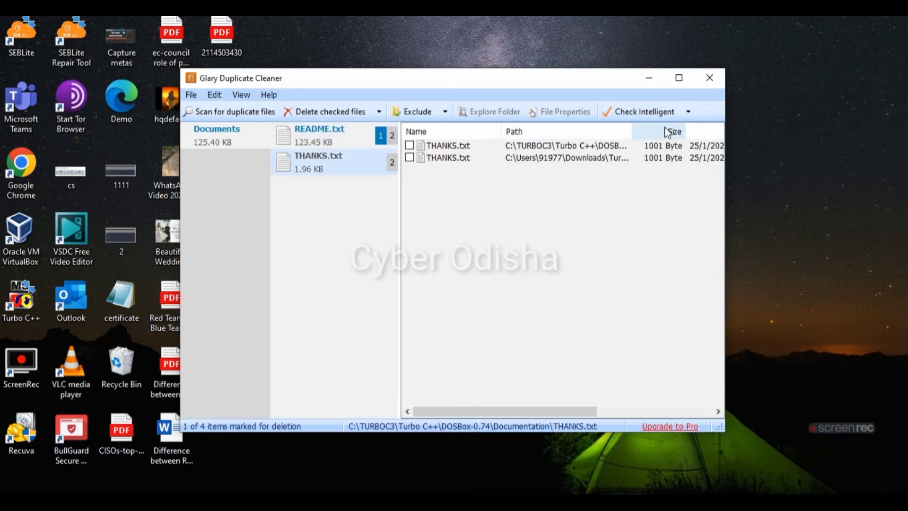
pyautogui.click(656, 115)
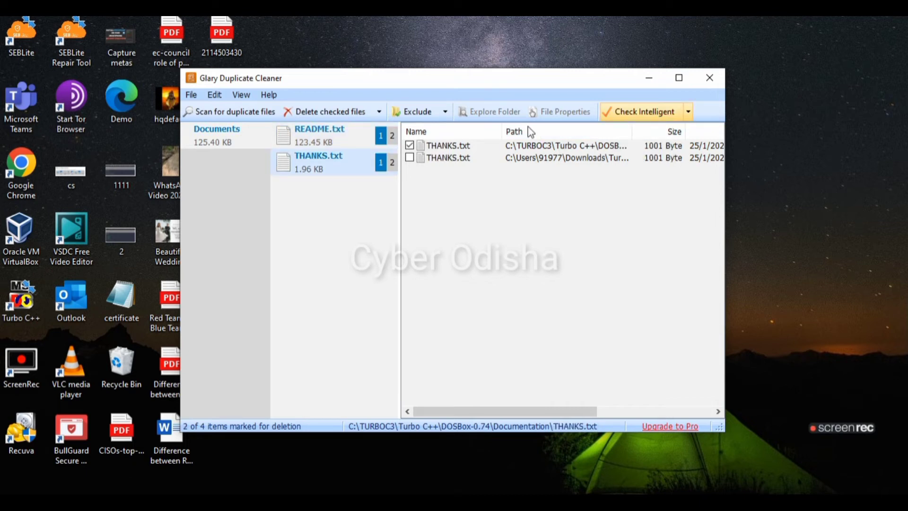
pyautogui.click(326, 114)
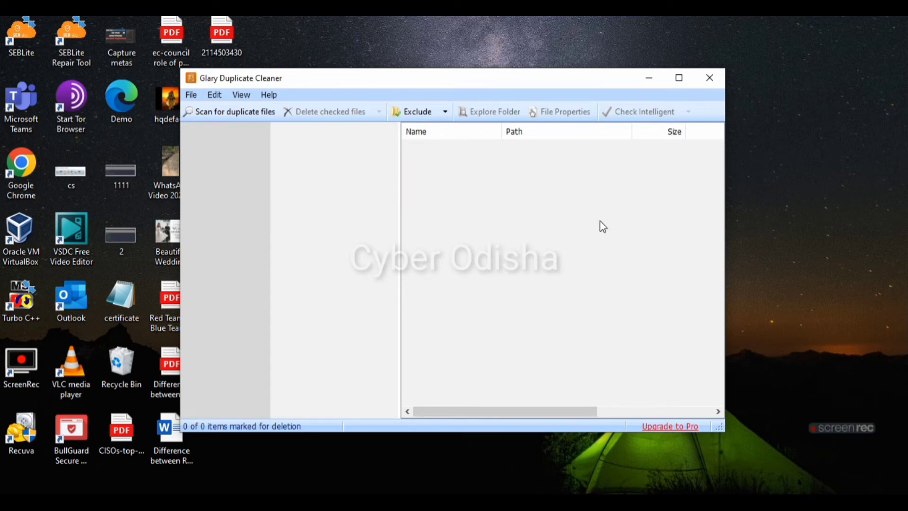
pyautogui.click(710, 73)
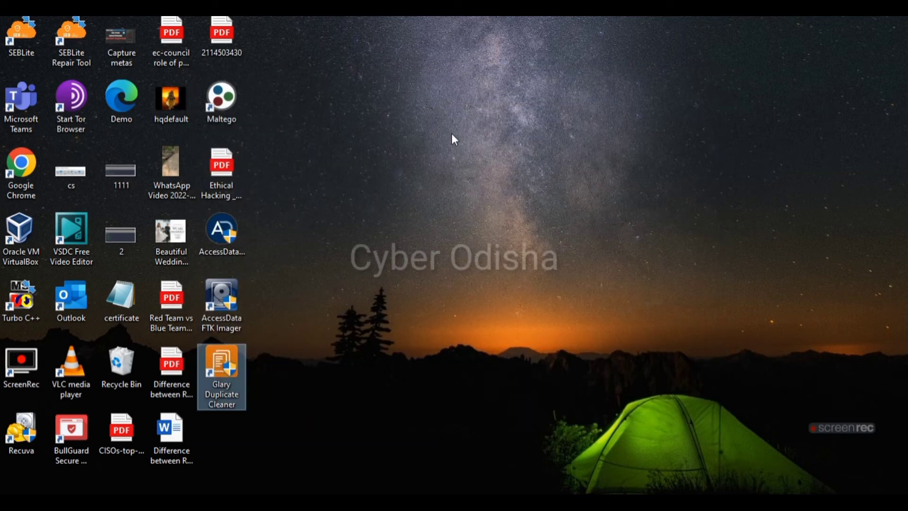
pyautogui.rightClick(453, 136)
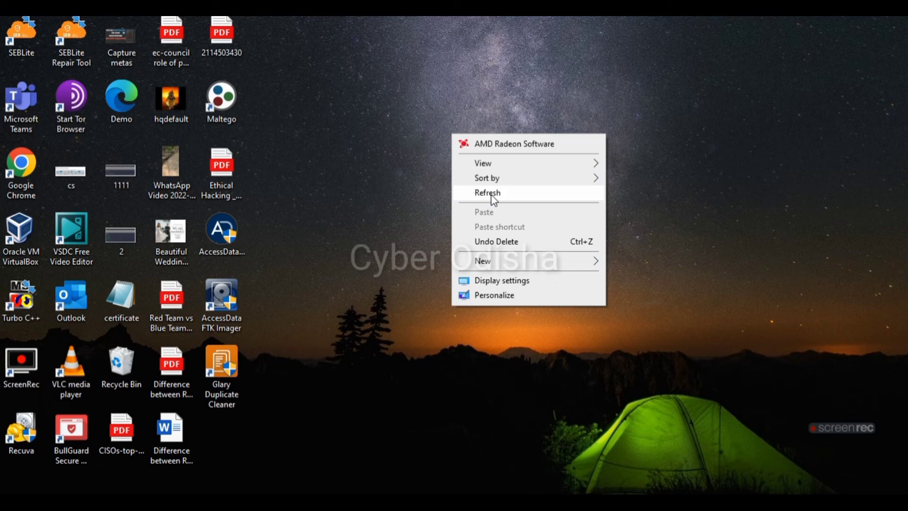
pyautogui.press('super+r')
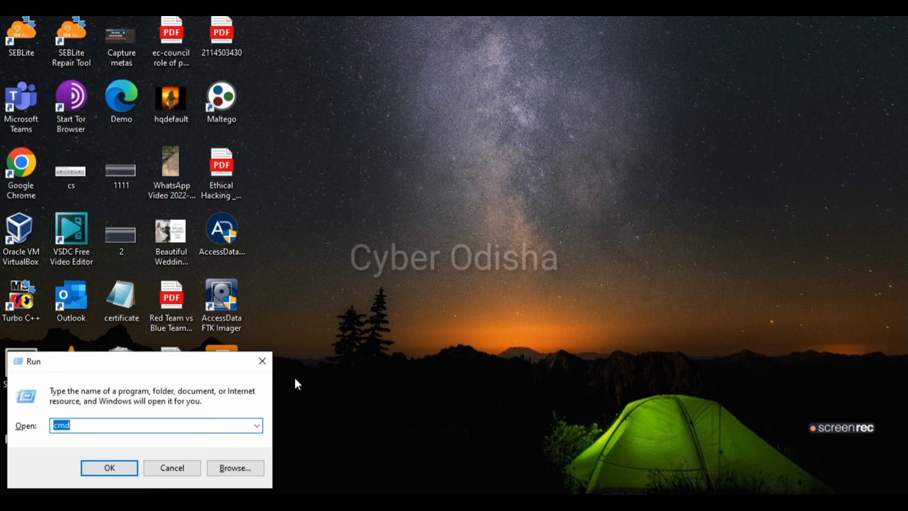
pyautogui.press('Return')
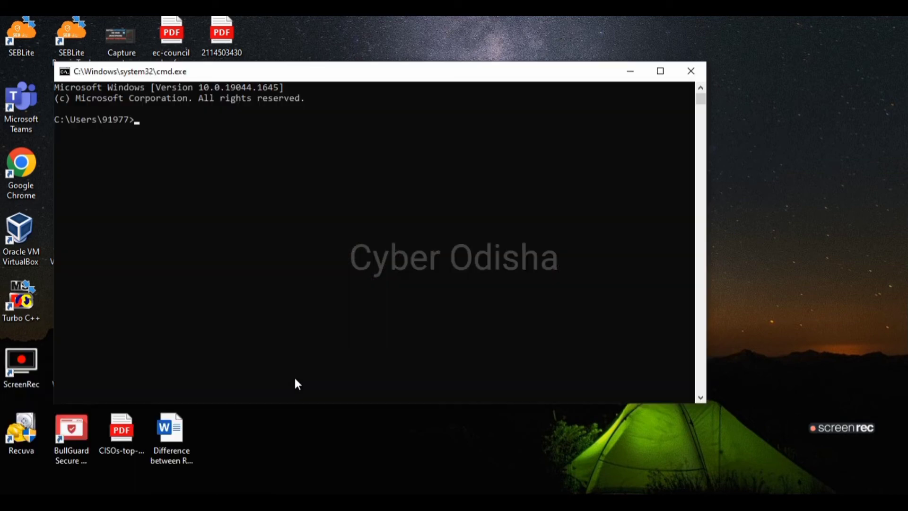
pyautogui.click(681, 71)
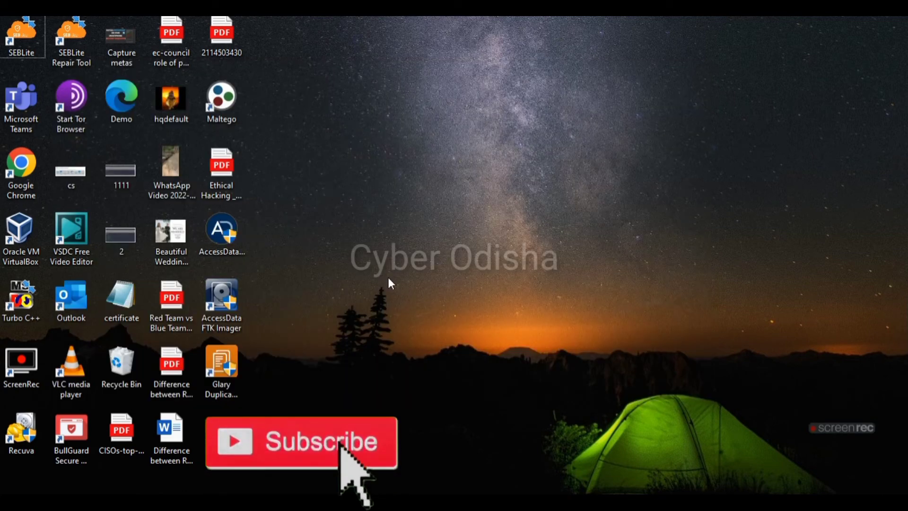
# Open the user's temporary files folder by running %temp% from the Run dialog.
pyautogui.press('super+r')
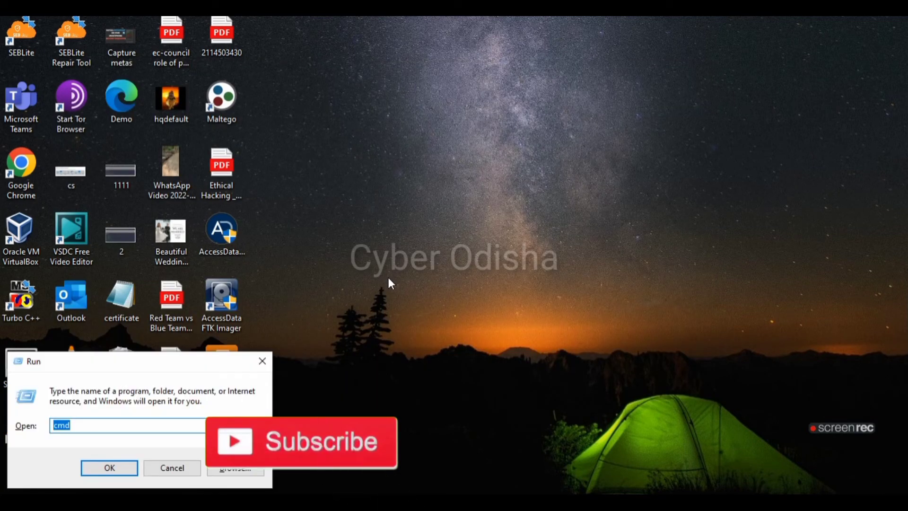
pyautogui.press('BackSpace')
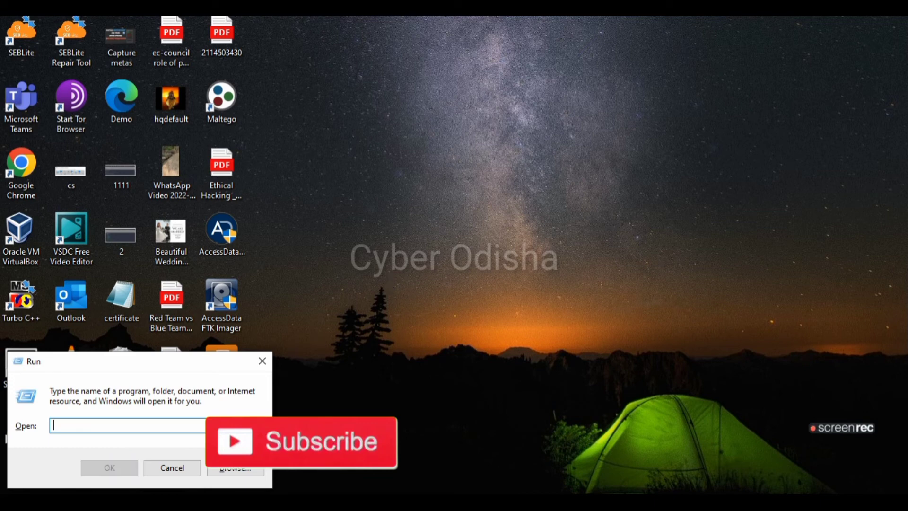
pyautogui.click(257, 425)
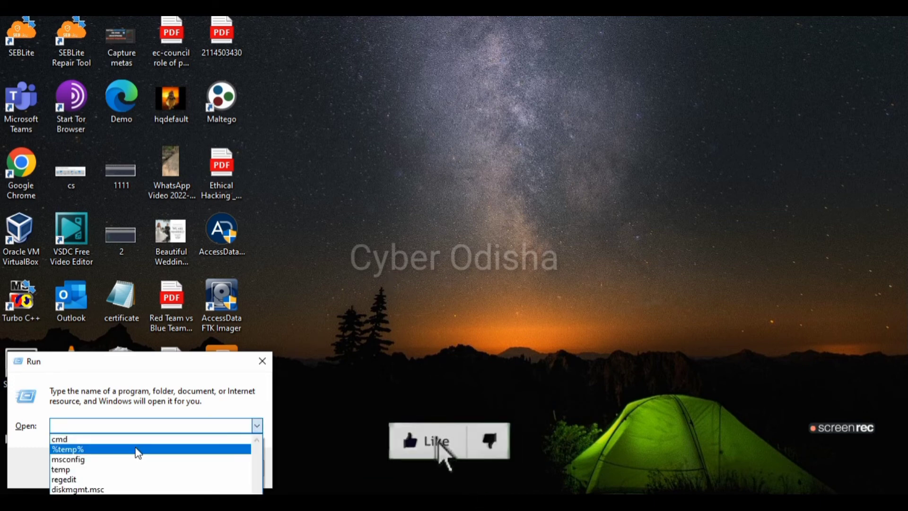
pyautogui.click(138, 453)
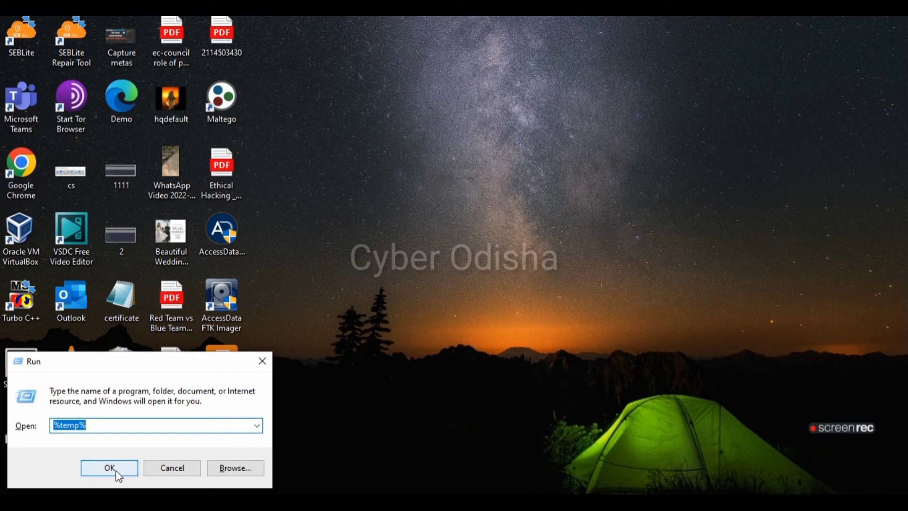
pyautogui.click(117, 472)
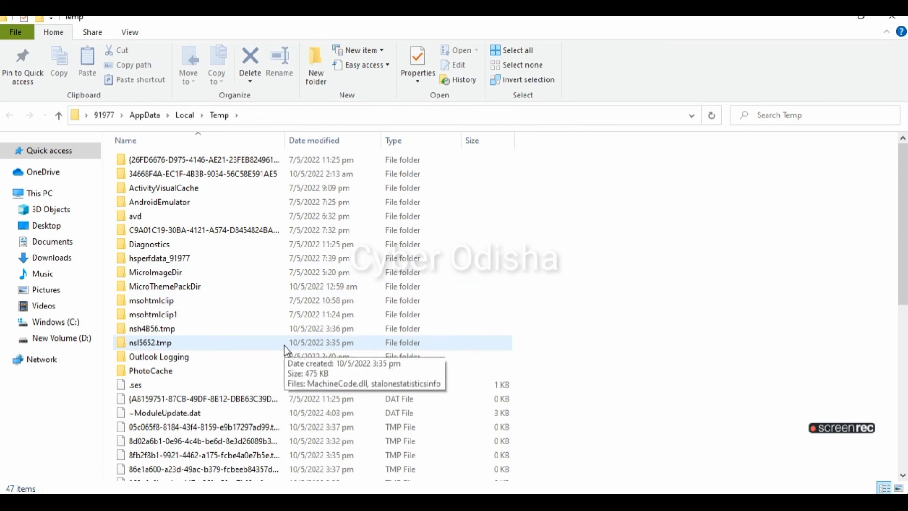
# Permanently delete all items in the Temp folder, skipping the files that are in use.
pyautogui.hotkey('ctrl', 'a')
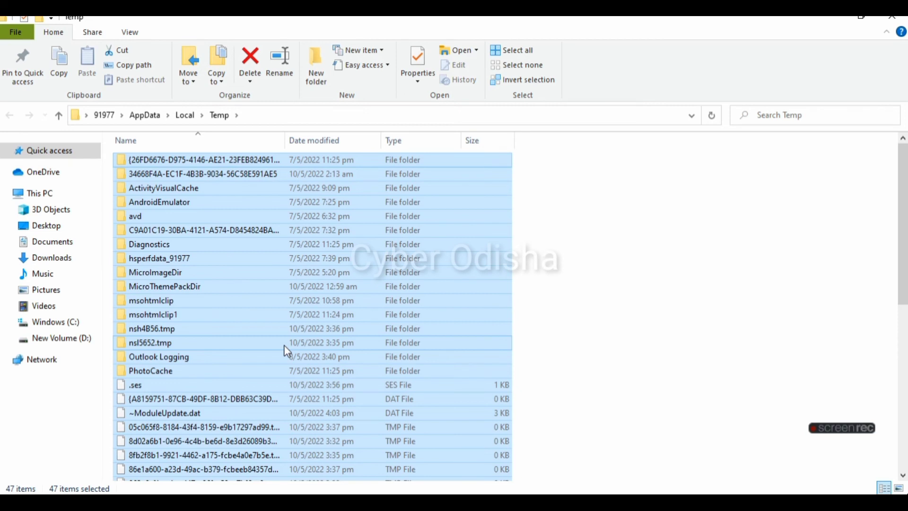
pyautogui.hotkey('shift', 'Delete')
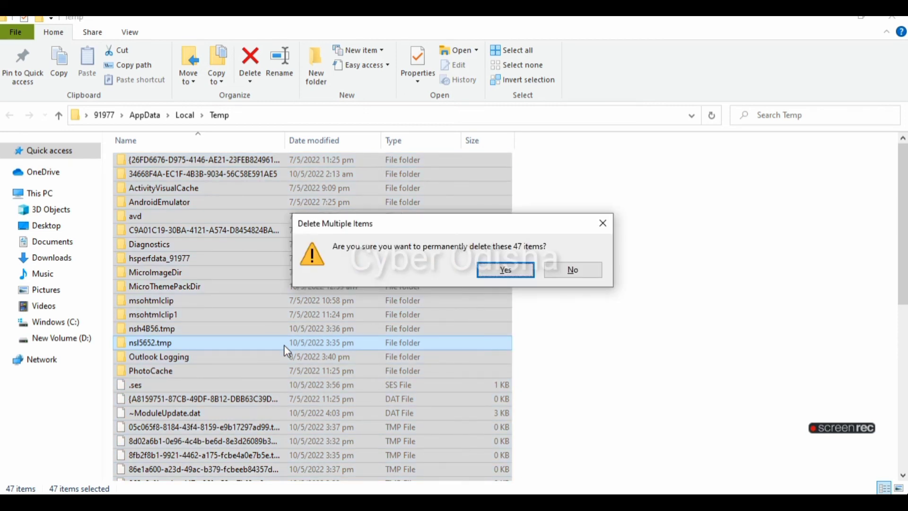
pyautogui.press('Return')
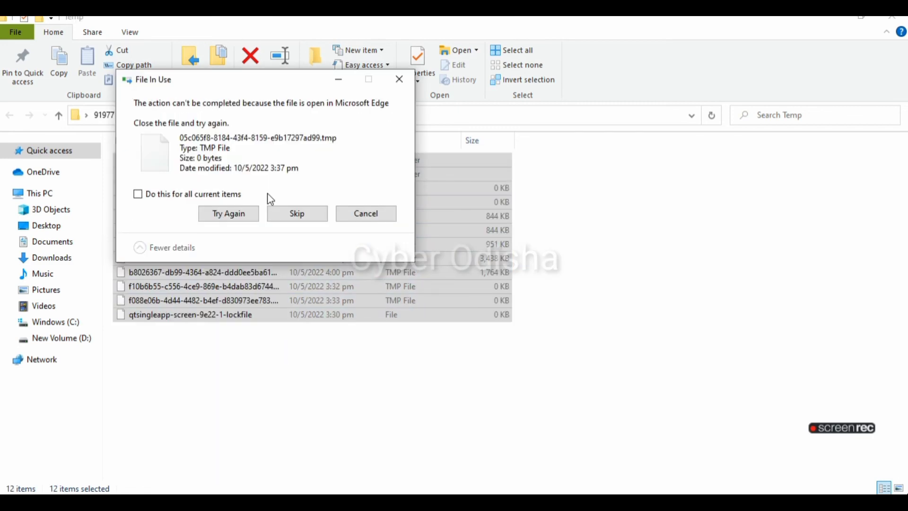
pyautogui.click(297, 212)
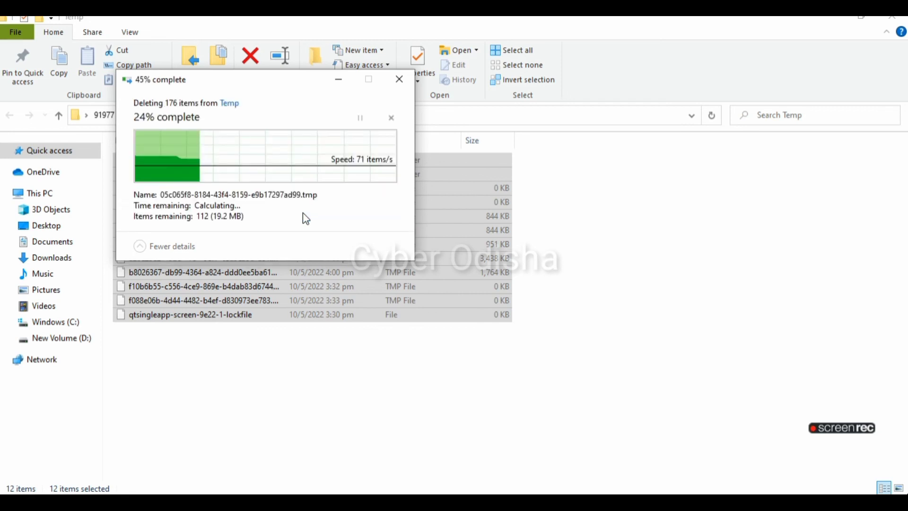
pyautogui.click(305, 218)
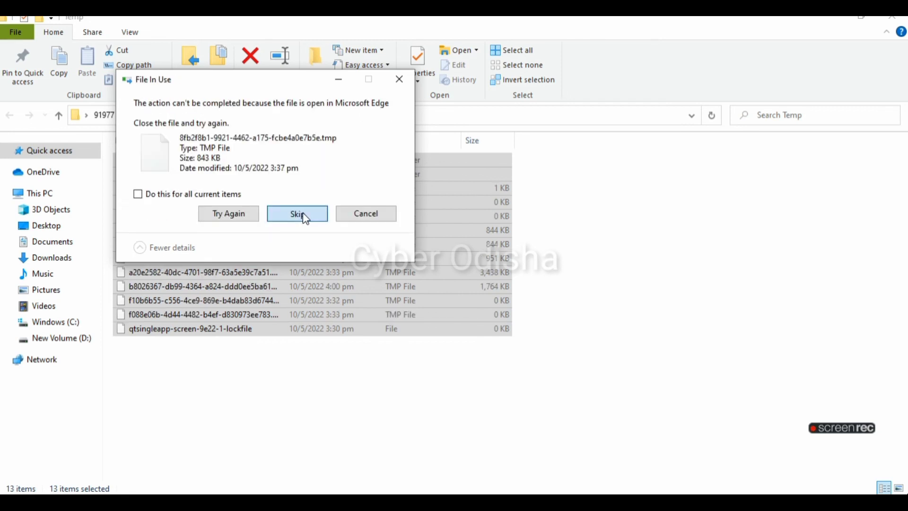
pyautogui.click(305, 217)
pyautogui.click(305, 217)
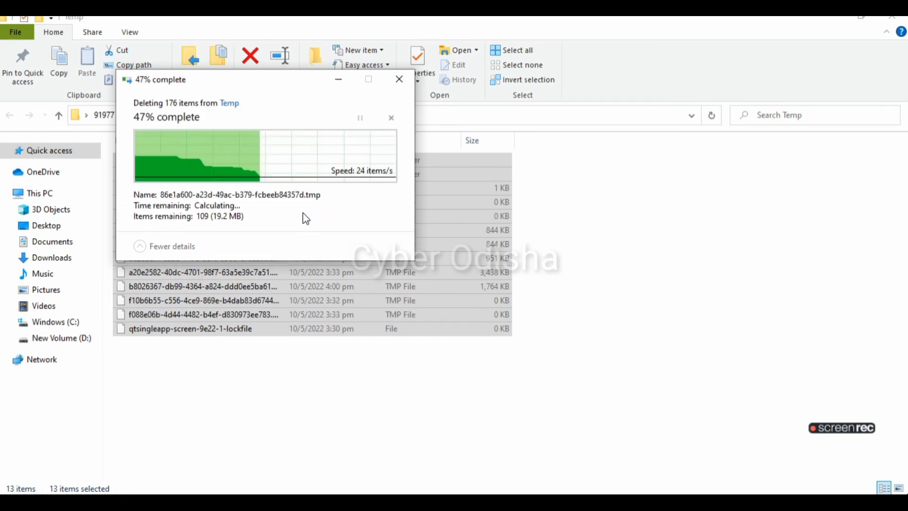
pyautogui.click(305, 218)
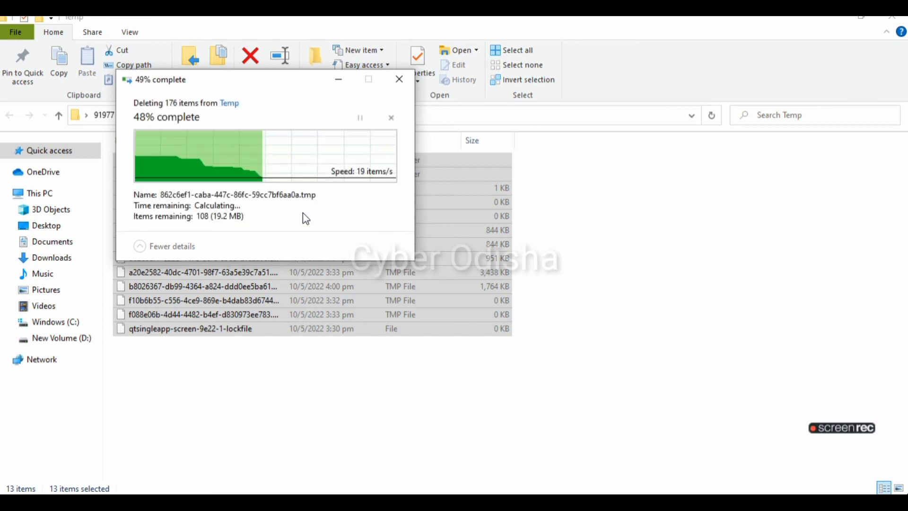
# Cancel the rest of the Temp deletion, deselect the leftover items, and close the folder window.
pyautogui.click(403, 82)
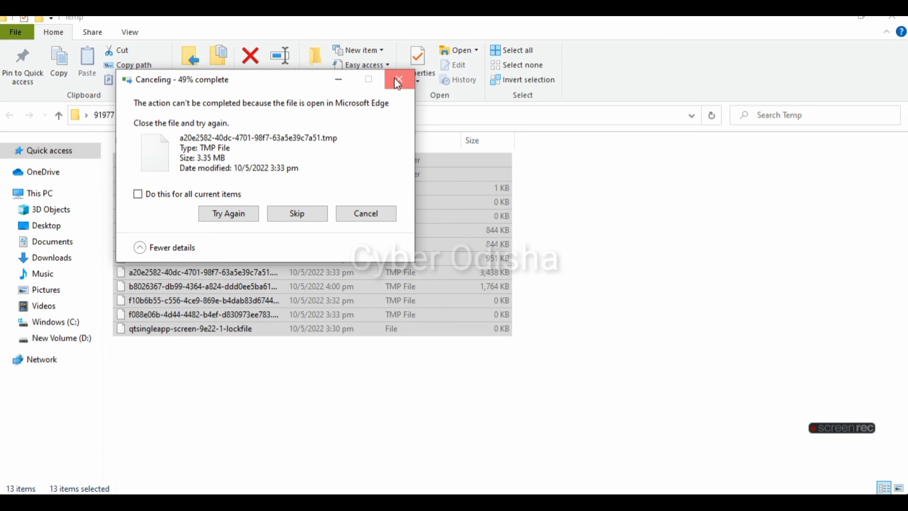
pyautogui.click(394, 78)
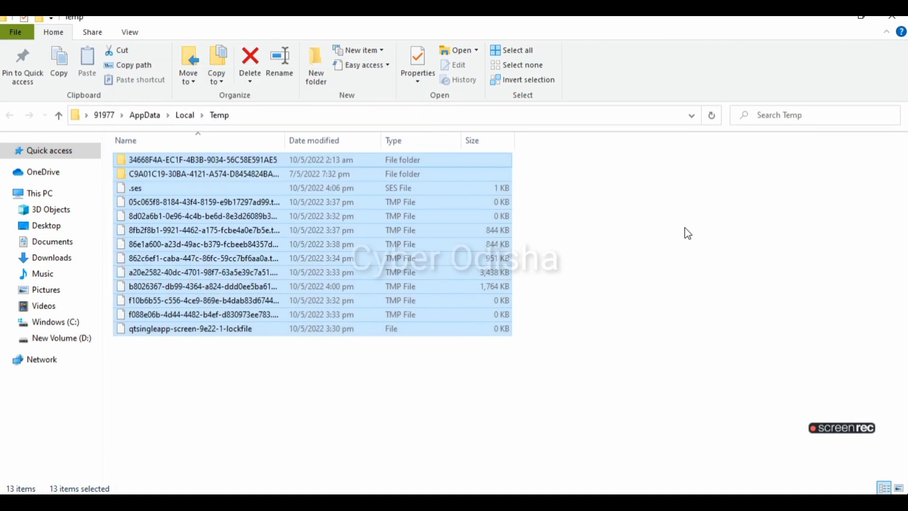
pyautogui.click(688, 234)
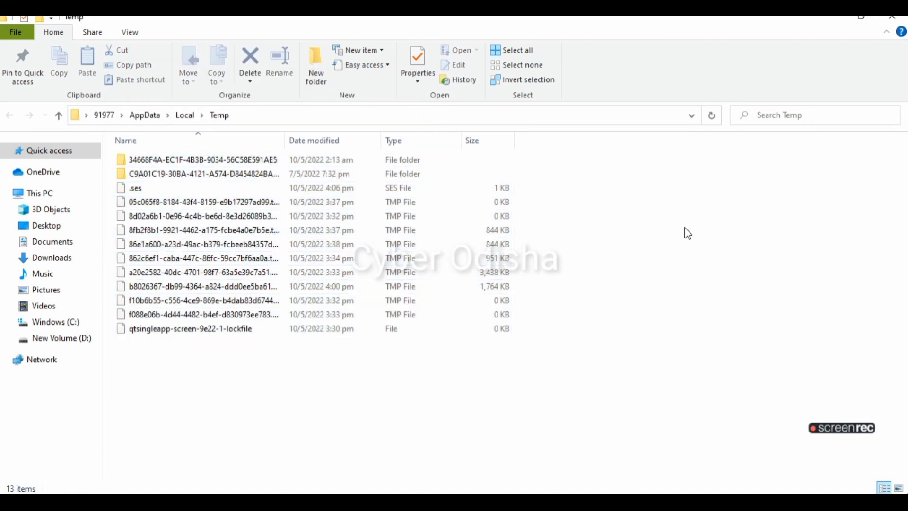
pyautogui.click(831, 21)
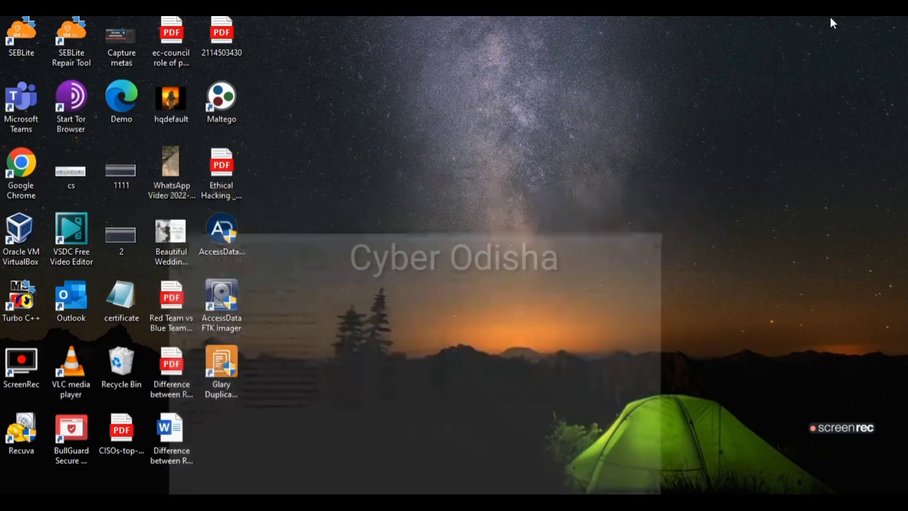
# Refresh the desktop twice.
pyautogui.rightClick(532, 123)
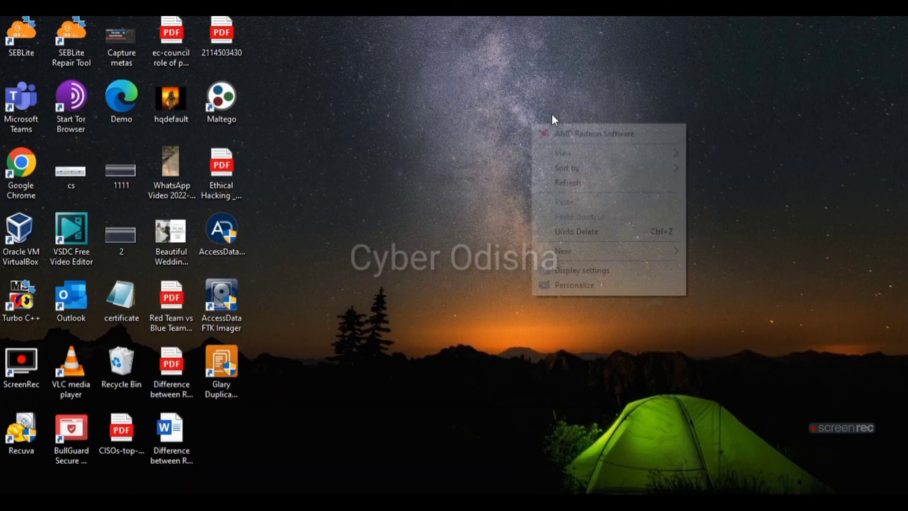
pyautogui.click(570, 183)
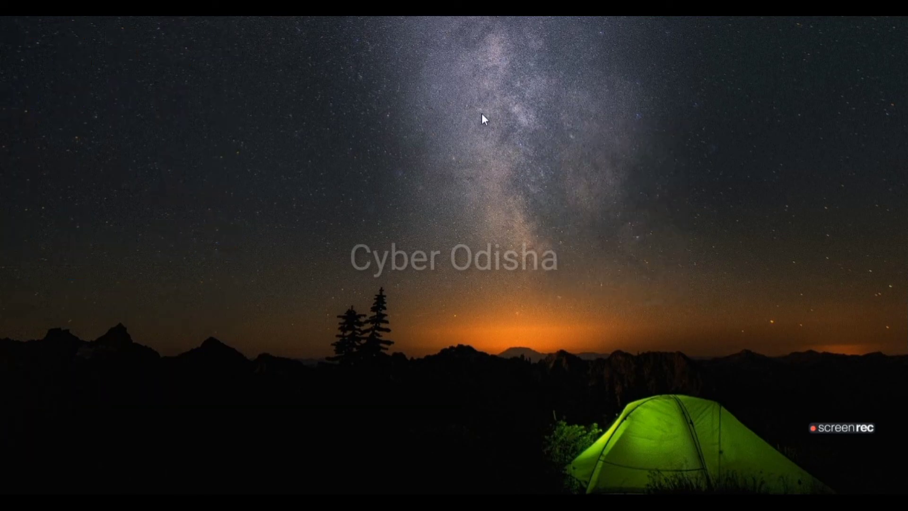
pyautogui.rightClick(481, 114)
pyautogui.click(541, 173)
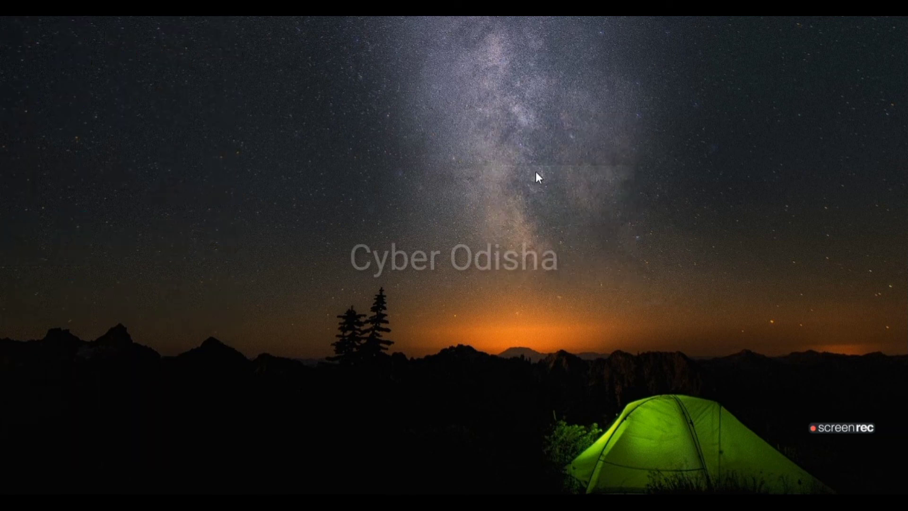